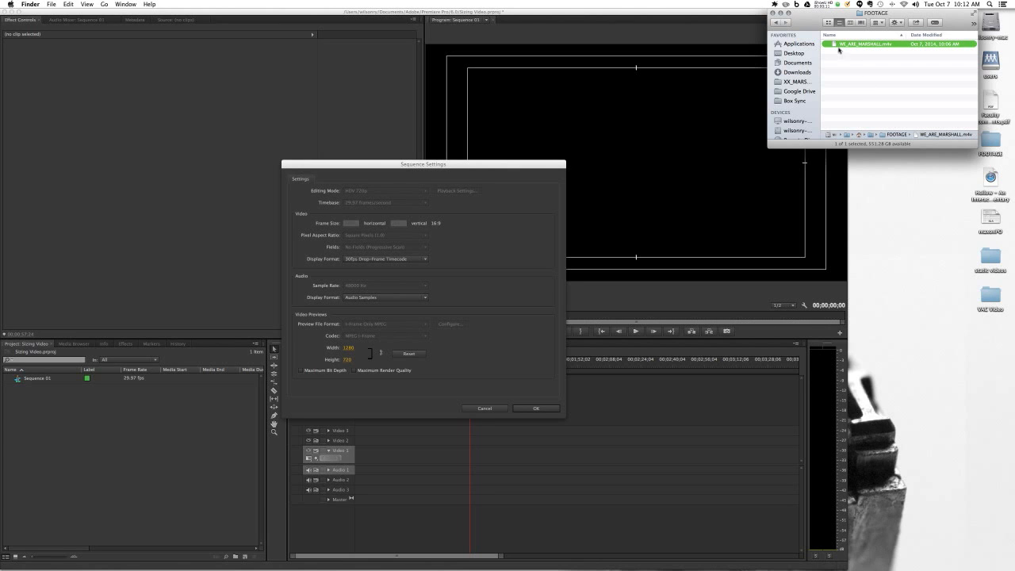
Examine the file info of WE_ARE_MARSHALL.m4v in the FOOTAGE folder for its pixel dimensions, and close the info window
{"action": "key", "text": "super+i"}
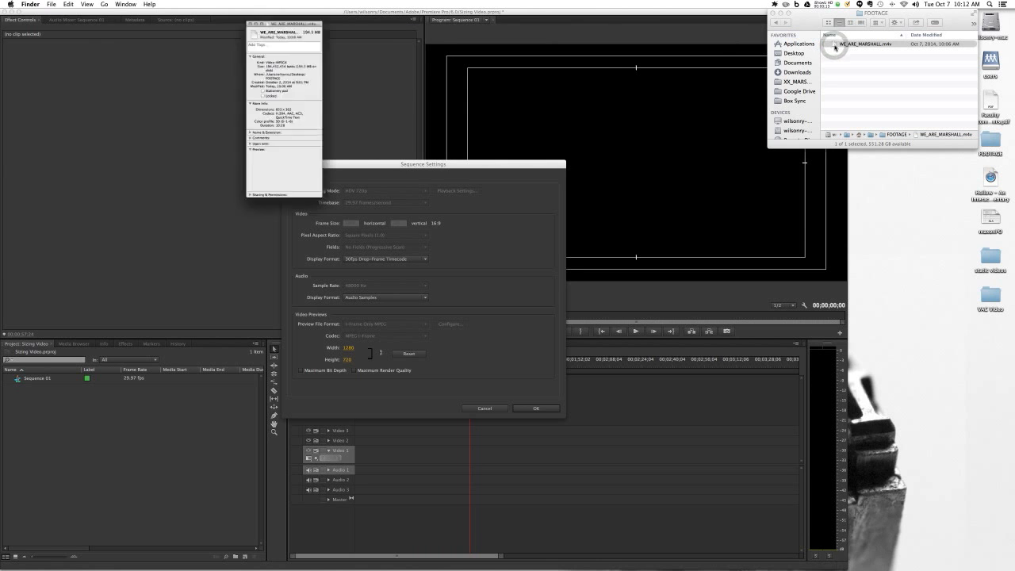
{"action": "left_click", "coordinate": [864, 44]}
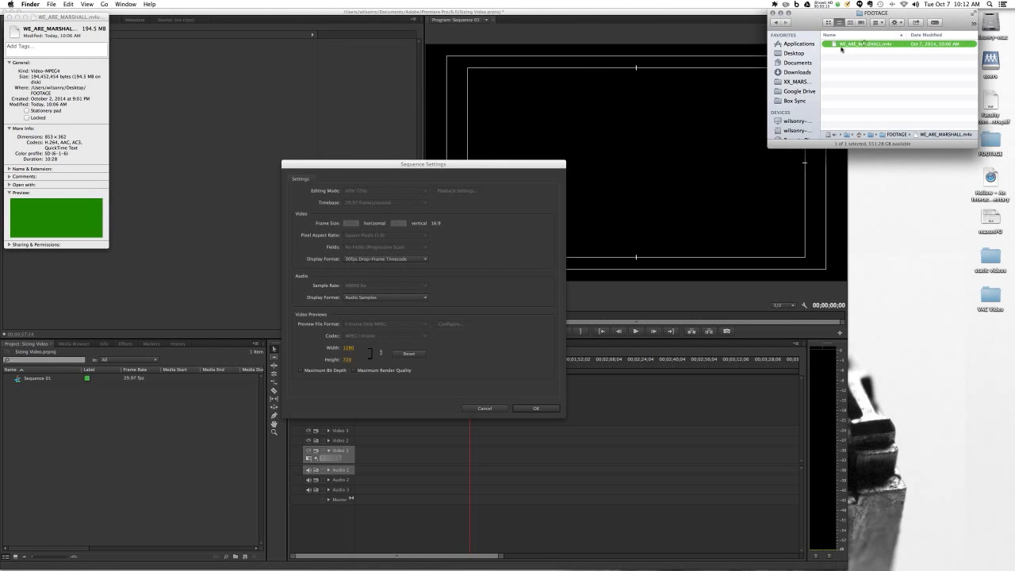
{"action": "left_click_drag", "start_coordinate": [50, 17], "coordinate": [518, 125]}
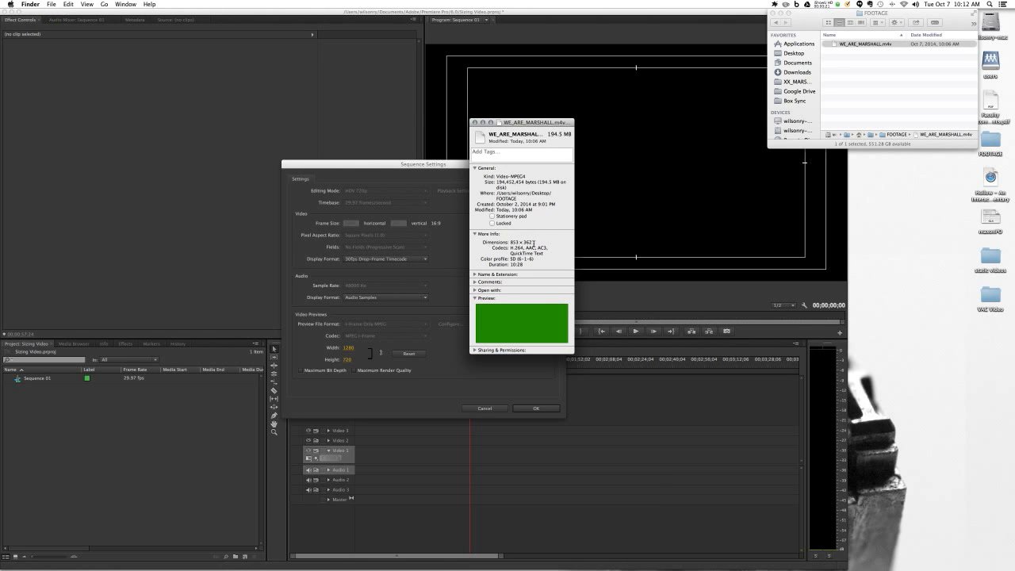
{"action": "left_click_drag", "start_coordinate": [534, 243], "coordinate": [511, 248]}
{"action": "left_click_drag", "start_coordinate": [535, 242], "coordinate": [512, 243]}
{"action": "left_click_drag", "start_coordinate": [535, 243], "coordinate": [517, 241]}
{"action": "left_click_drag", "start_coordinate": [532, 243], "coordinate": [520, 243]}
{"action": "left_click", "coordinate": [474, 123]}
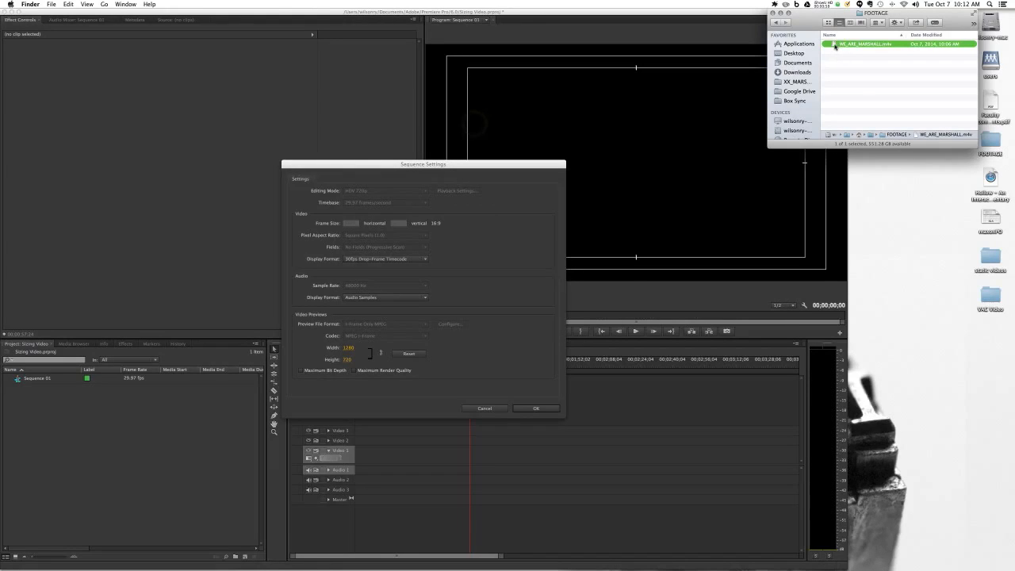
Cancel the Sequence Settings dialog and import WE_ARE_MARSHALL.m4v from the FOOTAGE folder into the project
{"action": "left_click", "coordinate": [497, 410]}
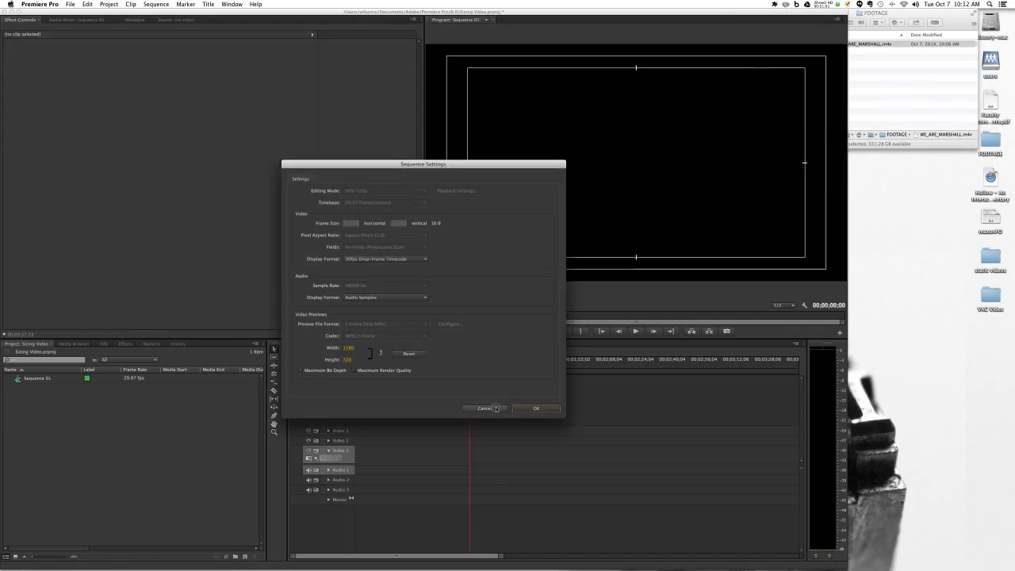
{"action": "left_click", "coordinate": [495, 410]}
{"action": "left_click", "coordinate": [872, 95]}
{"action": "left_click_drag", "start_coordinate": [835, 45], "coordinate": [155, 454]}
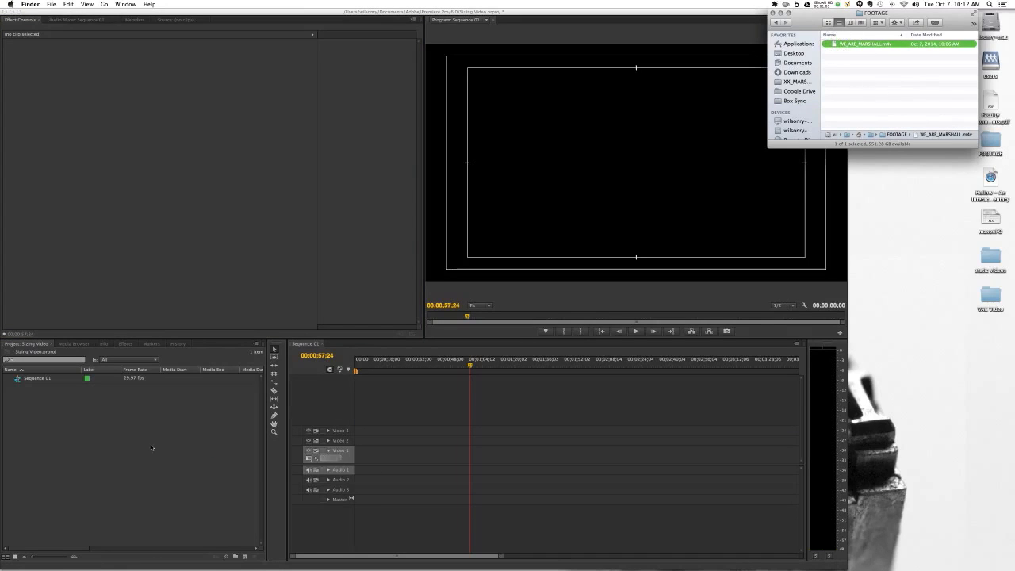
{"action": "left_click", "coordinate": [17, 388]}
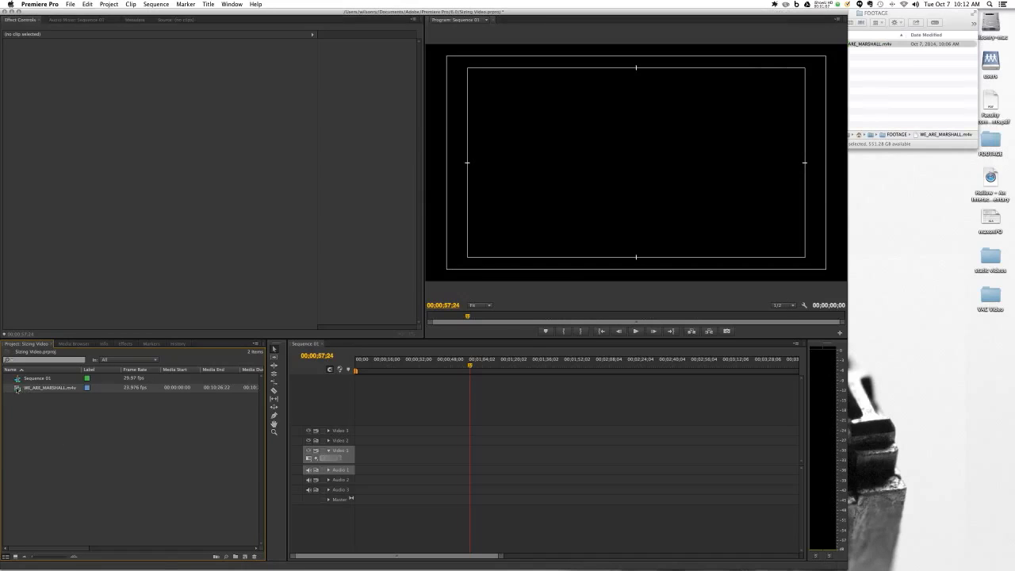
Try placing WE_ARE_MARSHALL.m4v at the start of Video 1 with the existing sequence settings kept, and undo it
{"action": "left_click_drag", "start_coordinate": [17, 388], "coordinate": [362, 459]}
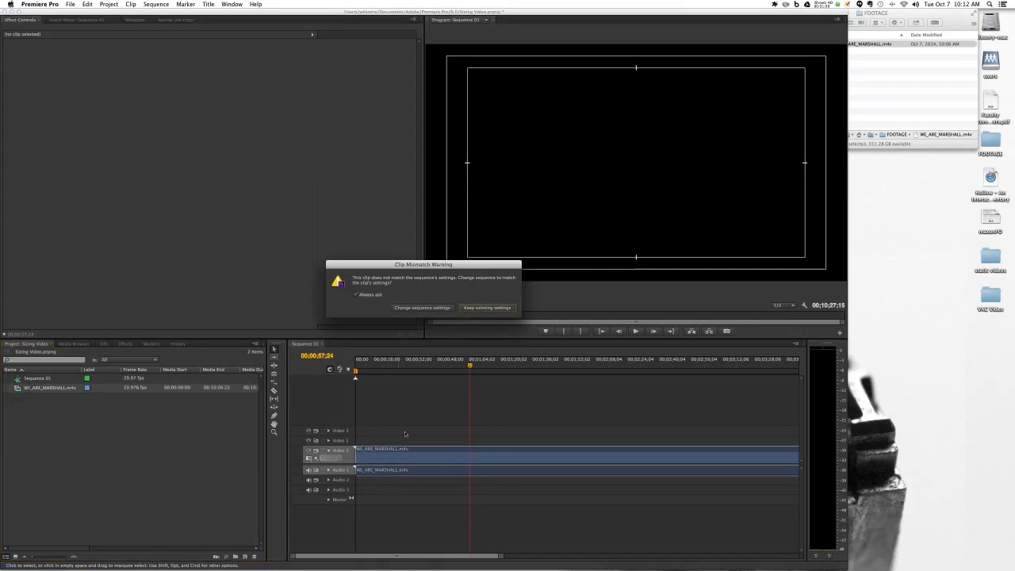
{"action": "left_click", "coordinate": [485, 307]}
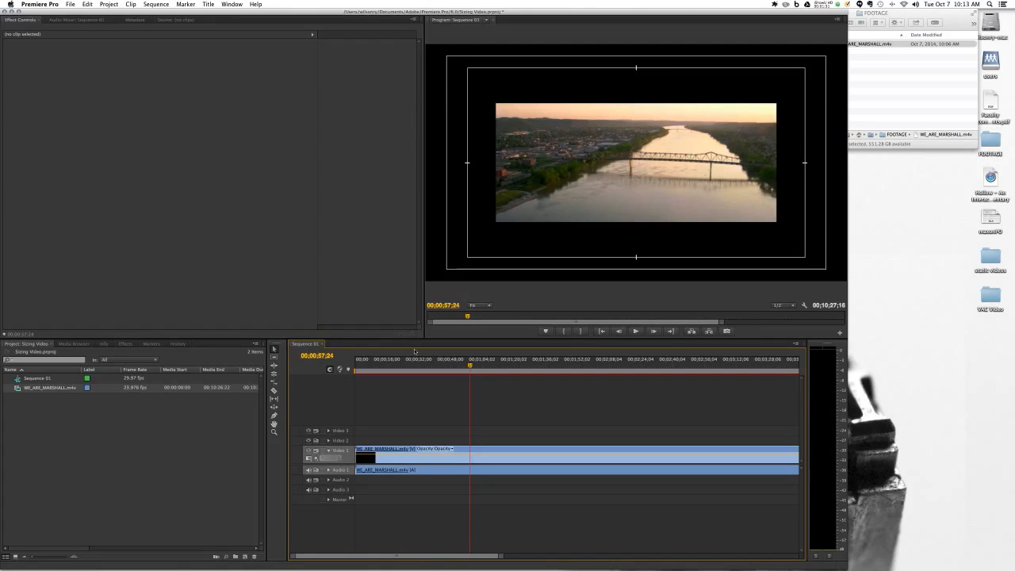
{"action": "key", "text": "super+z"}
Place WE_ARE_MARSHALL.m4v at the start of Video 1, changing the sequence settings to match the clip, and review the Sequence Settings
{"action": "left_click_drag", "start_coordinate": [16, 390], "coordinate": [356, 456]}
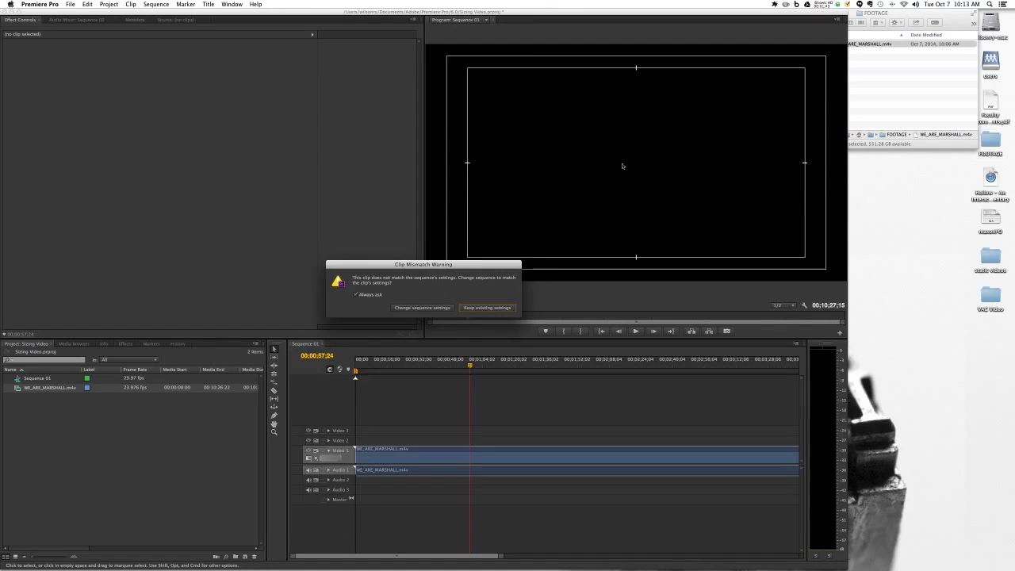
{"action": "left_click", "coordinate": [409, 308]}
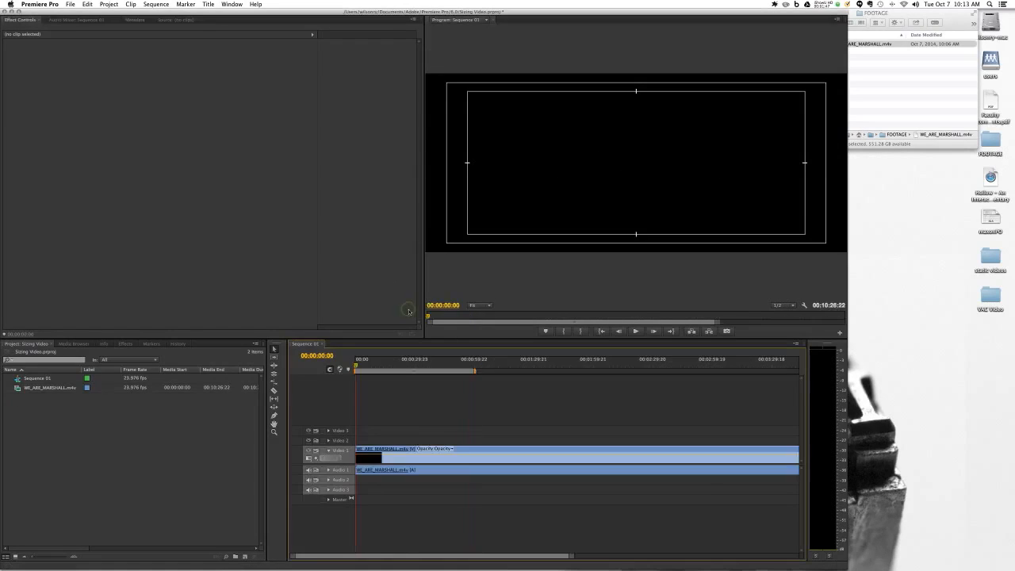
{"action": "left_click_drag", "start_coordinate": [447, 363], "coordinate": [464, 362]}
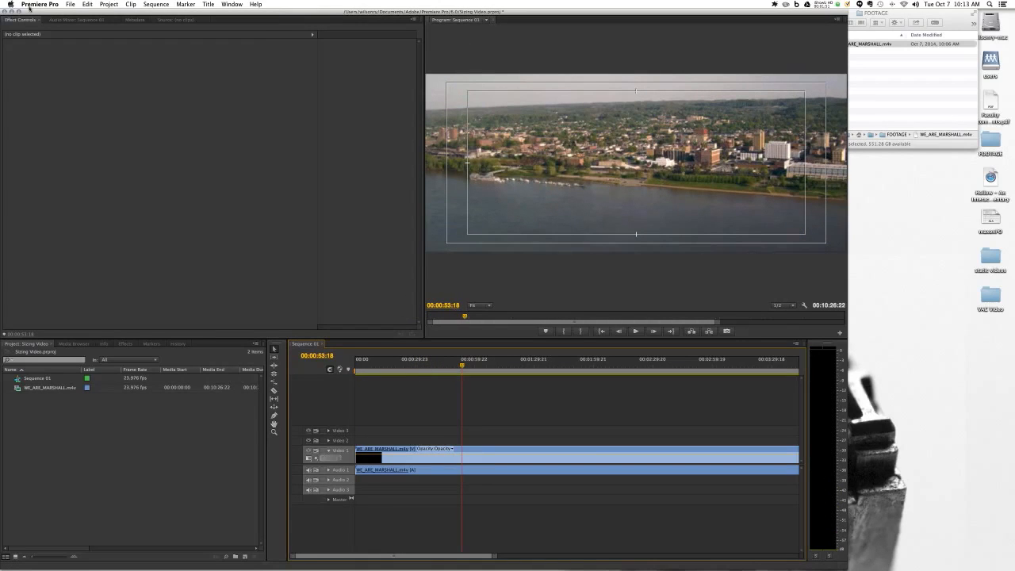
{"action": "left_click", "coordinate": [156, 4]}
{"action": "left_click", "coordinate": [160, 10]}
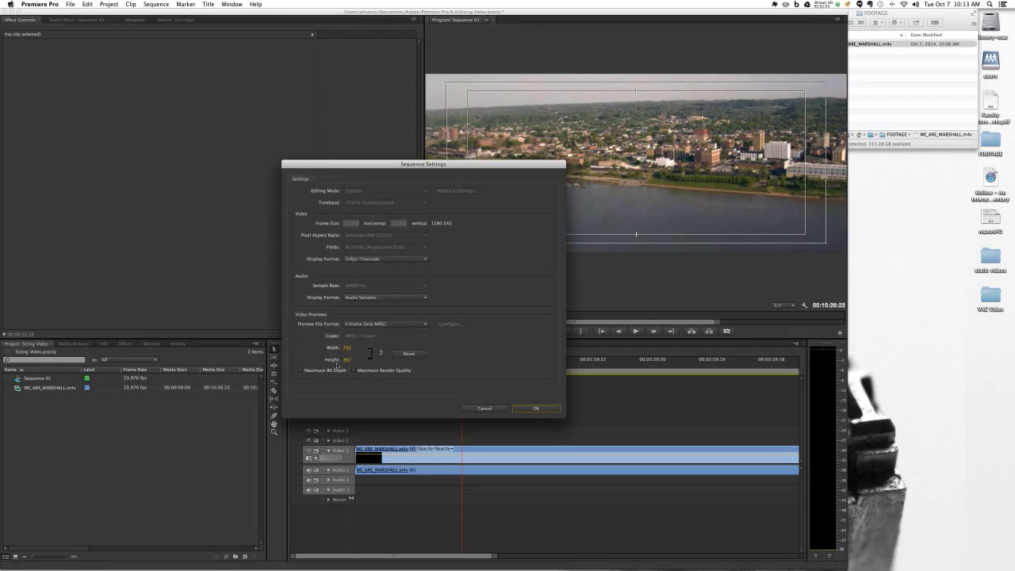
{"action": "left_click", "coordinate": [498, 410]}
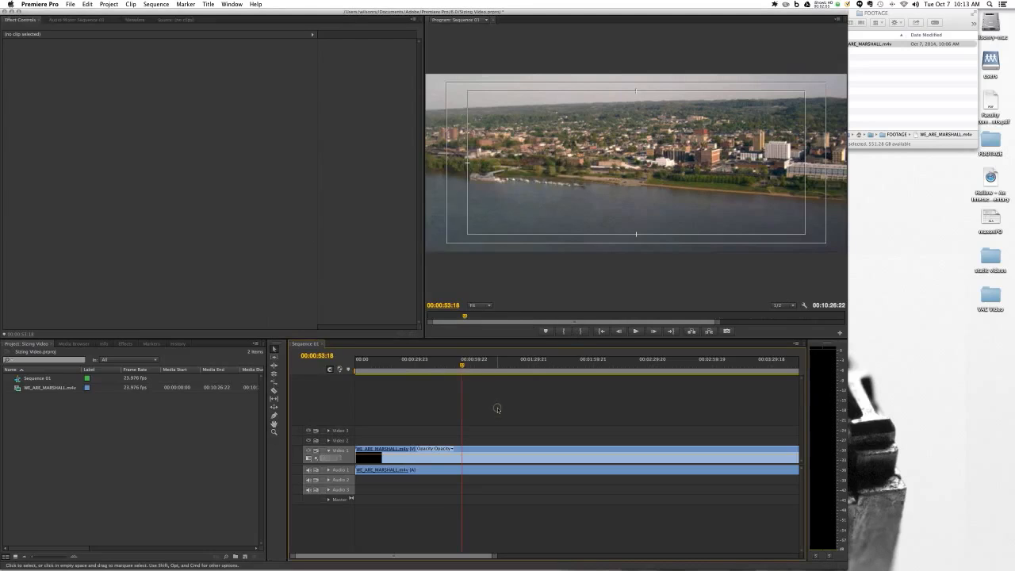
Undo the clip placement, reopen the 29.97 fps Sequence 01, and delete the 23.976 fps duplicate sequence from the project
{"action": "key", "text": "super+z"}
{"action": "key", "text": "super+z"}
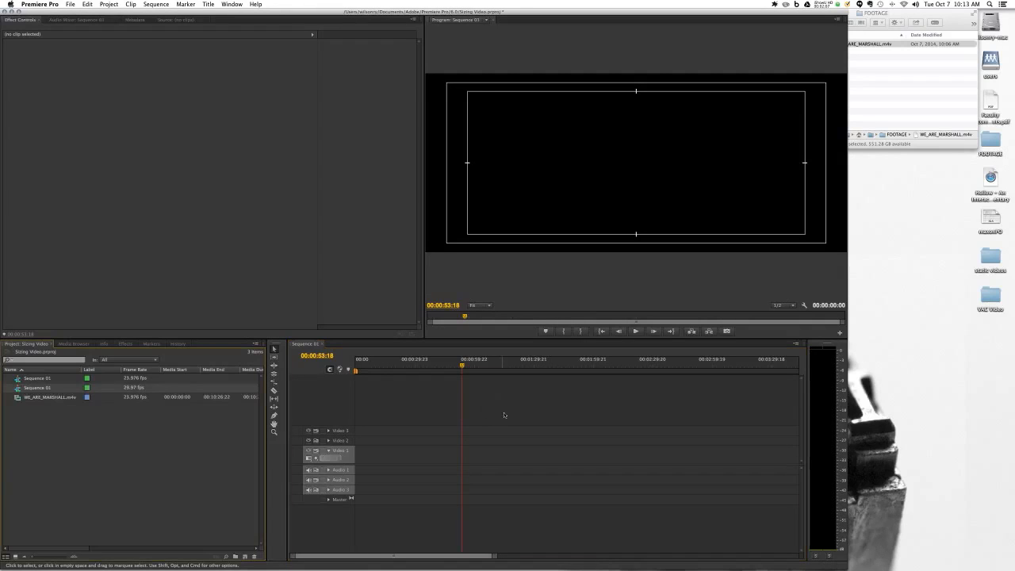
{"action": "left_click", "coordinate": [23, 400]}
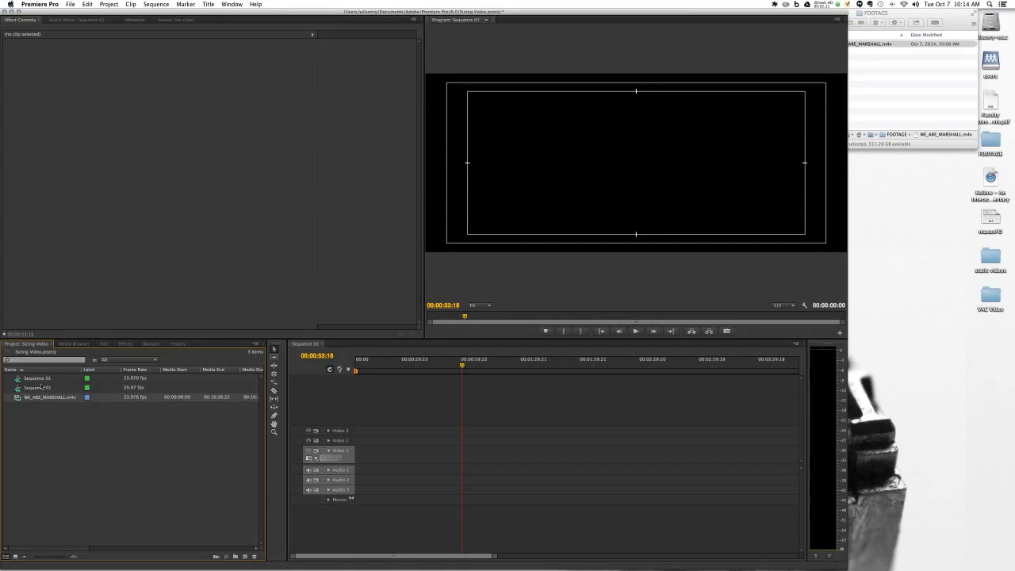
{"action": "double_click", "coordinate": [22, 387]}
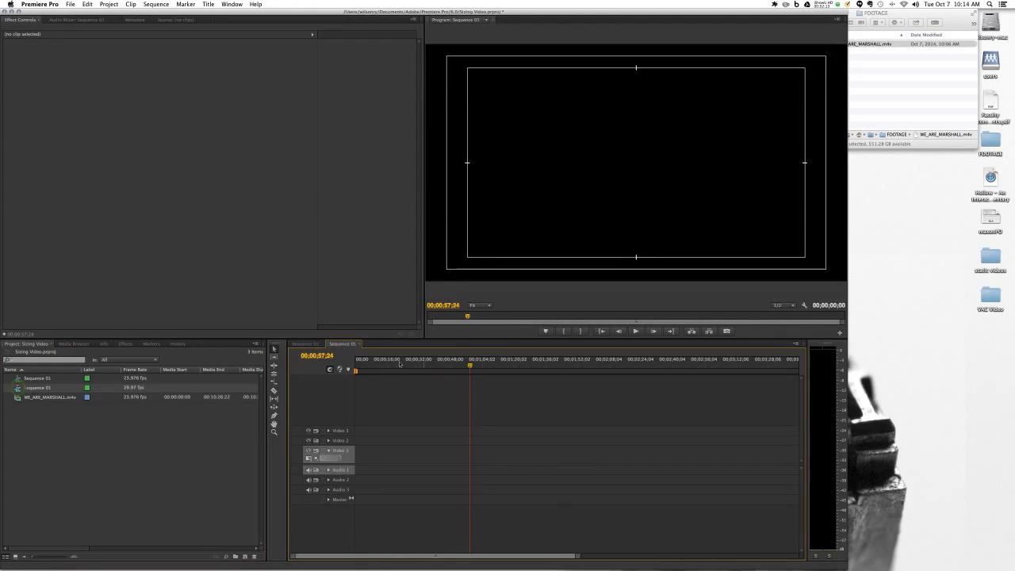
{"action": "left_click", "coordinate": [321, 345]}
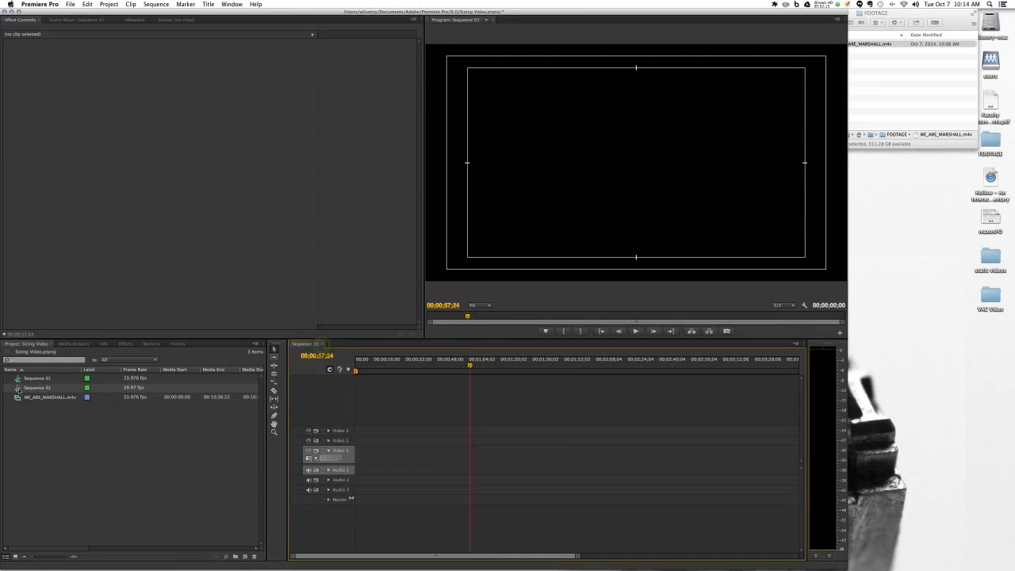
{"action": "key", "text": "BackSpace"}
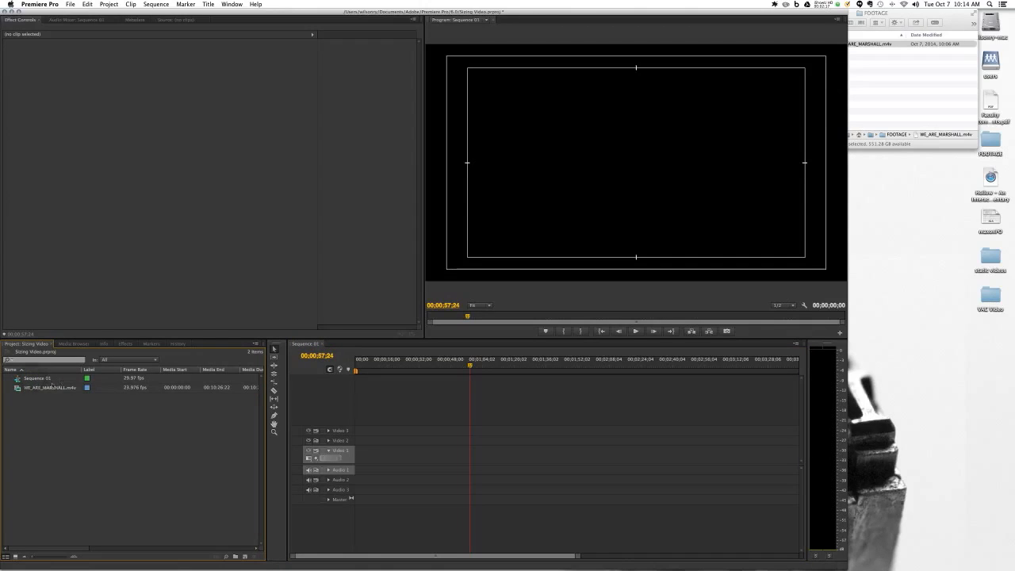
Place WE_ARE_MARSHALL.m4v at the start of Video 1, keeping the existing sequence settings, and display the clip's Effect Controls
{"action": "left_click_drag", "start_coordinate": [18, 388], "coordinate": [346, 457]}
{"action": "left_click", "coordinate": [476, 308]}
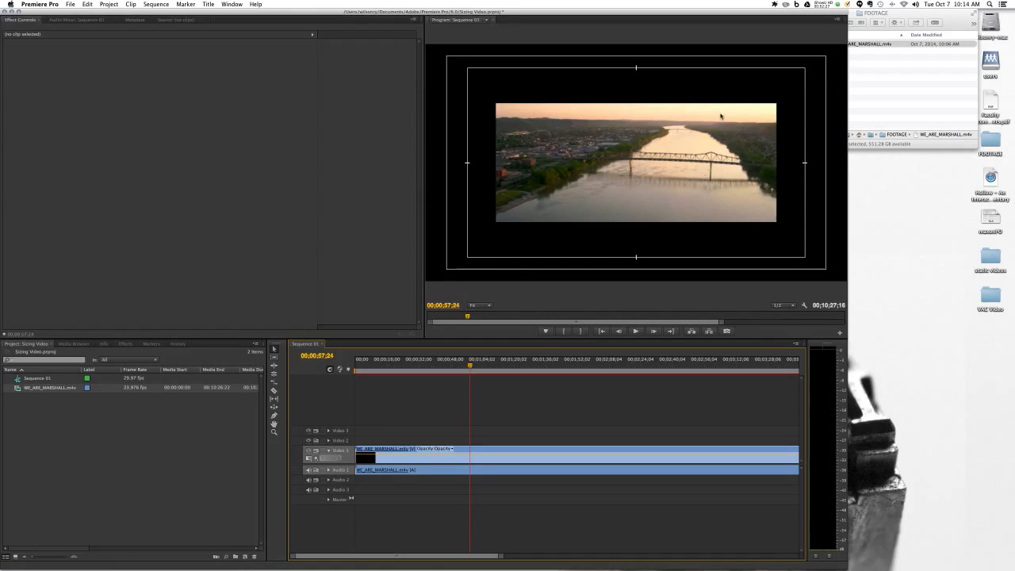
{"action": "left_click", "coordinate": [479, 453]}
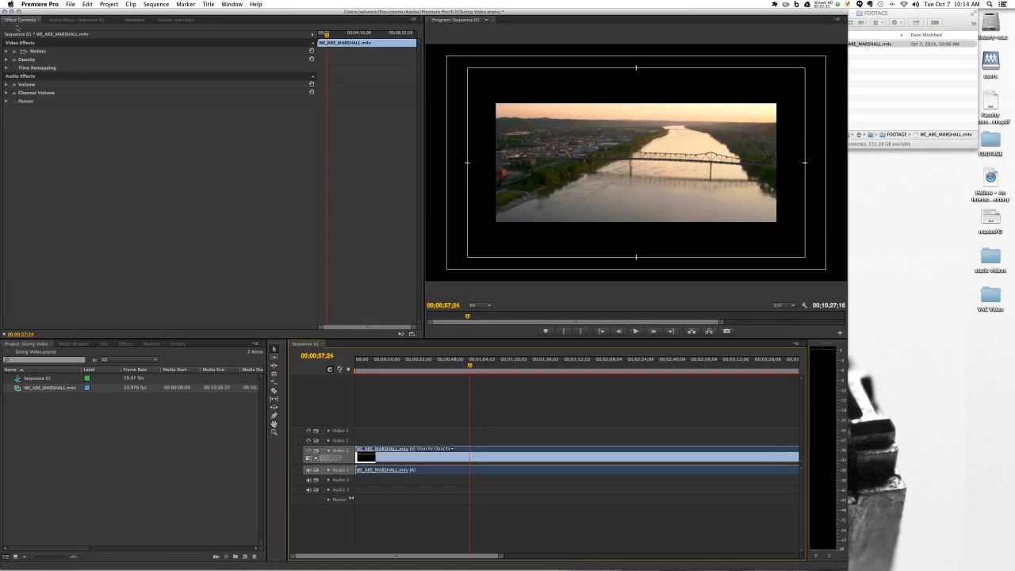
{"action": "left_click", "coordinate": [133, 21]}
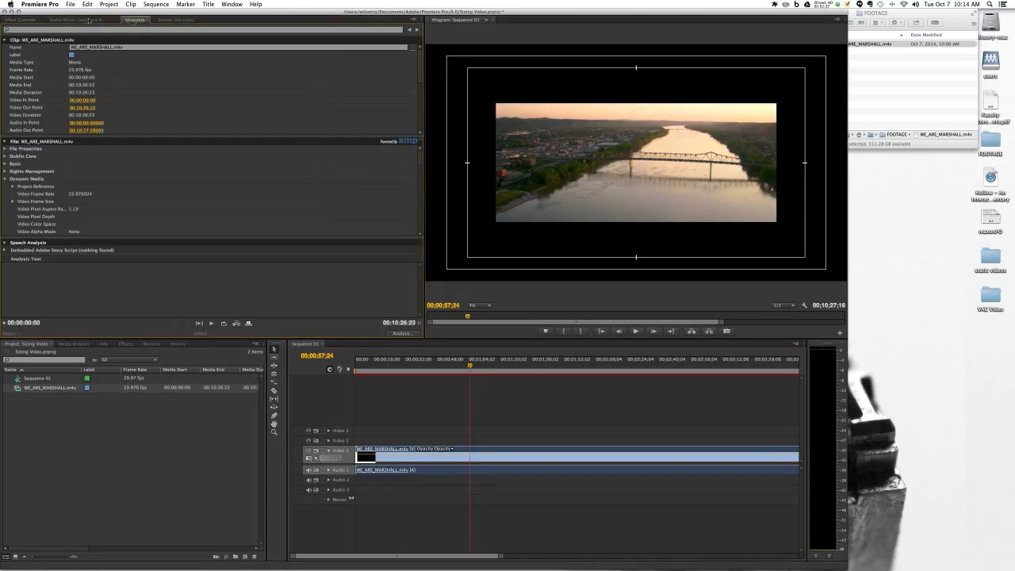
{"action": "left_click", "coordinate": [230, 5]}
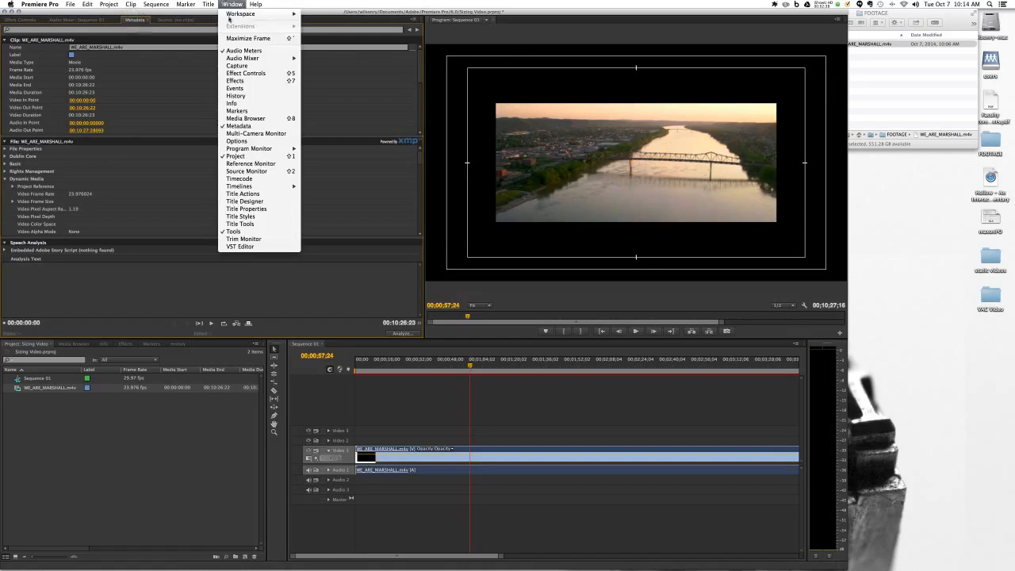
{"action": "left_click", "coordinate": [245, 73]}
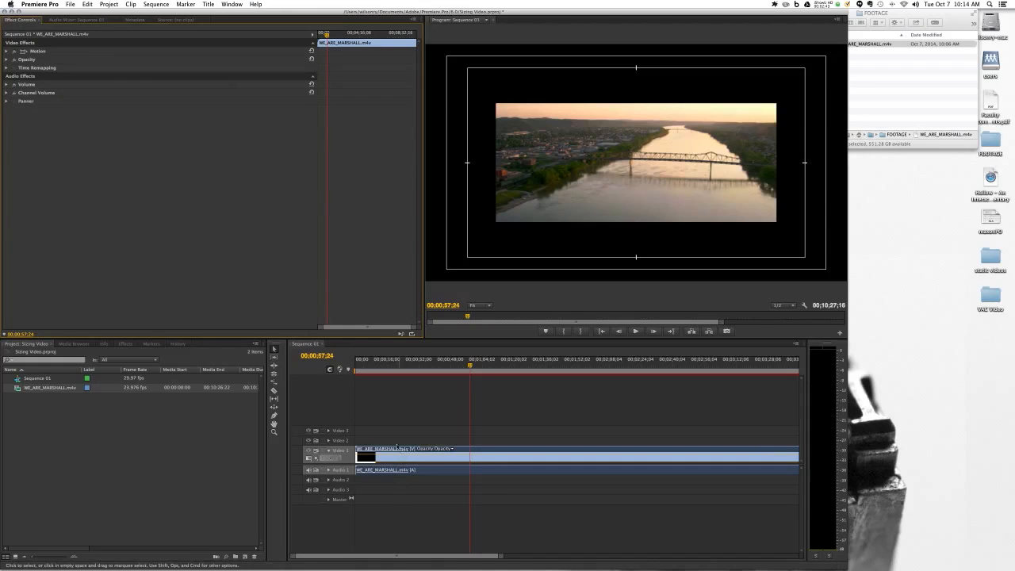
Using the clip's Motion handles at 75% monitor zoom, scale the video up to fill the frame height, and return the zoom to Fit
{"action": "left_click", "coordinate": [56, 52]}
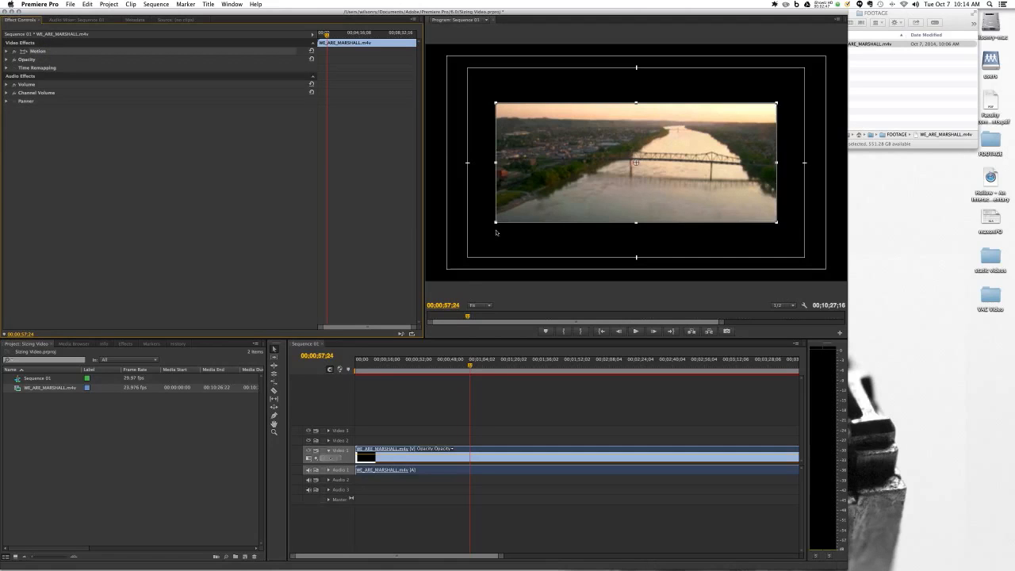
{"action": "left_click", "coordinate": [474, 306]}
{"action": "left_click", "coordinate": [476, 343]}
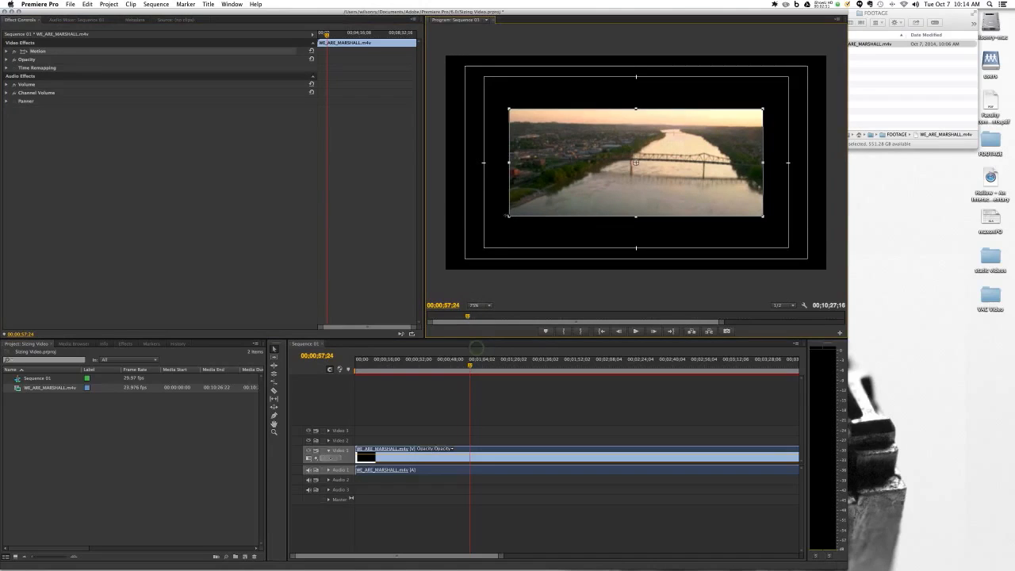
{"action": "left_click_drag", "start_coordinate": [507, 215], "coordinate": [429, 271]}
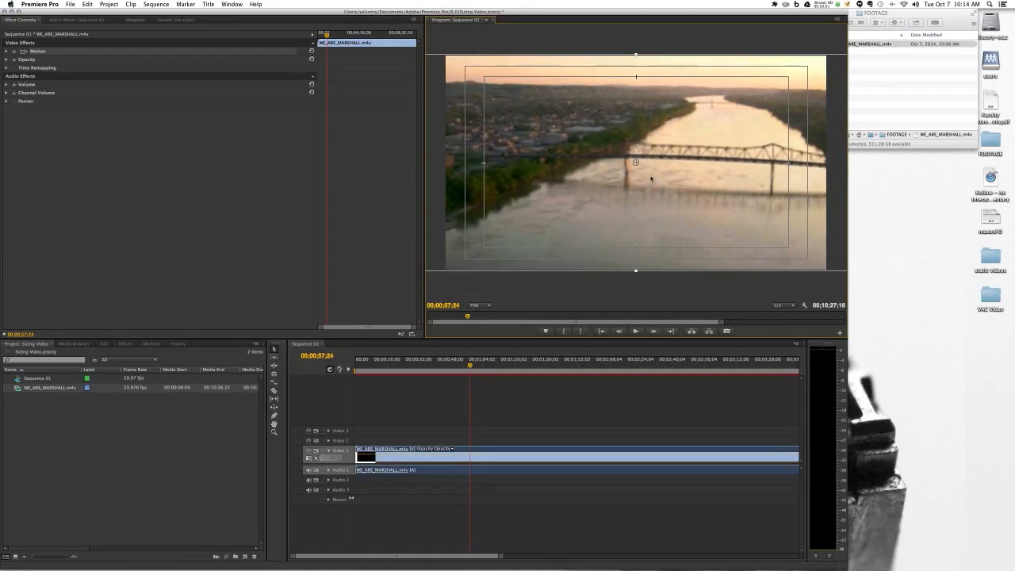
{"action": "left_click", "coordinate": [484, 306]}
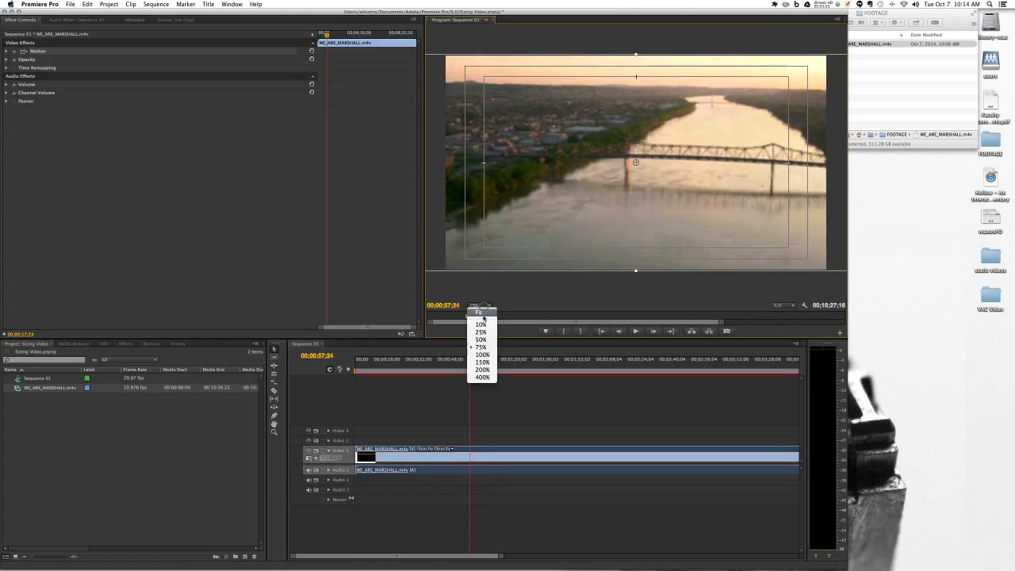
{"action": "left_click", "coordinate": [482, 314]}
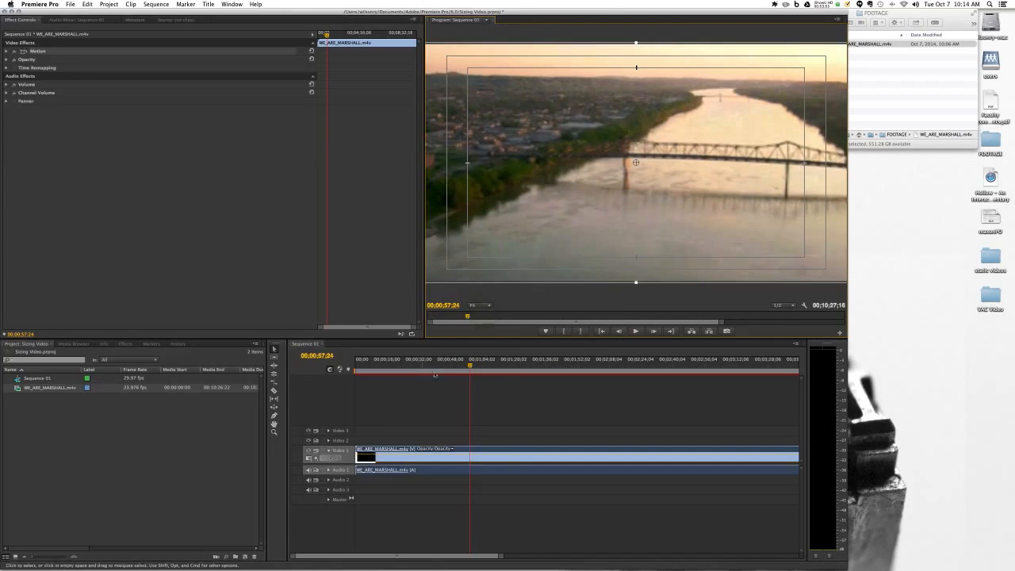
At 00;02;02;06, shift the enlarged clip sideways within the frame at 75% monitor zoom, ending with the clip horizontally centred
{"action": "left_click_drag", "start_coordinate": [470, 368], "coordinate": [597, 376]}
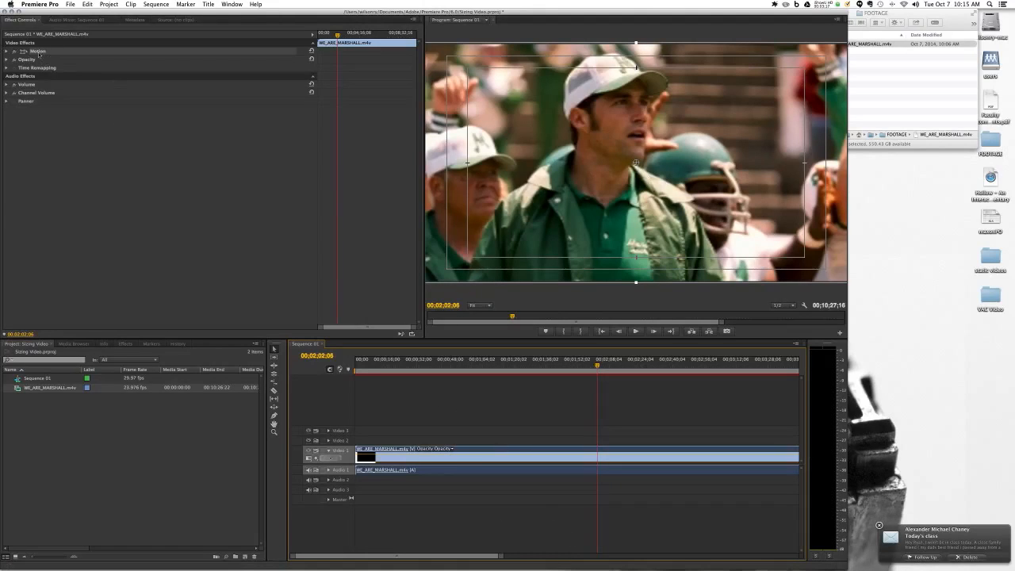
{"action": "left_click_drag", "start_coordinate": [787, 230], "coordinate": [710, 228]}
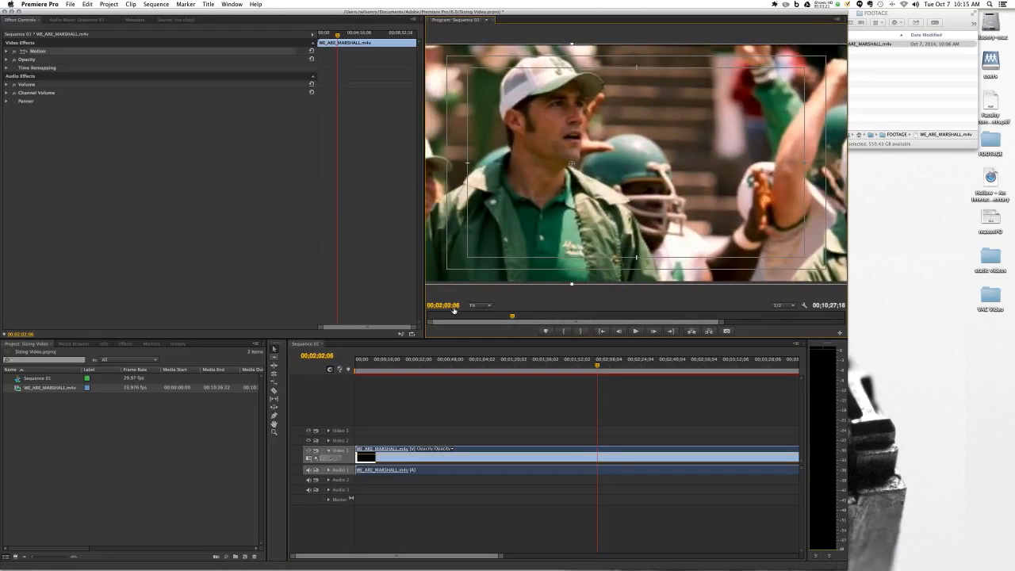
{"action": "left_click", "coordinate": [476, 305]}
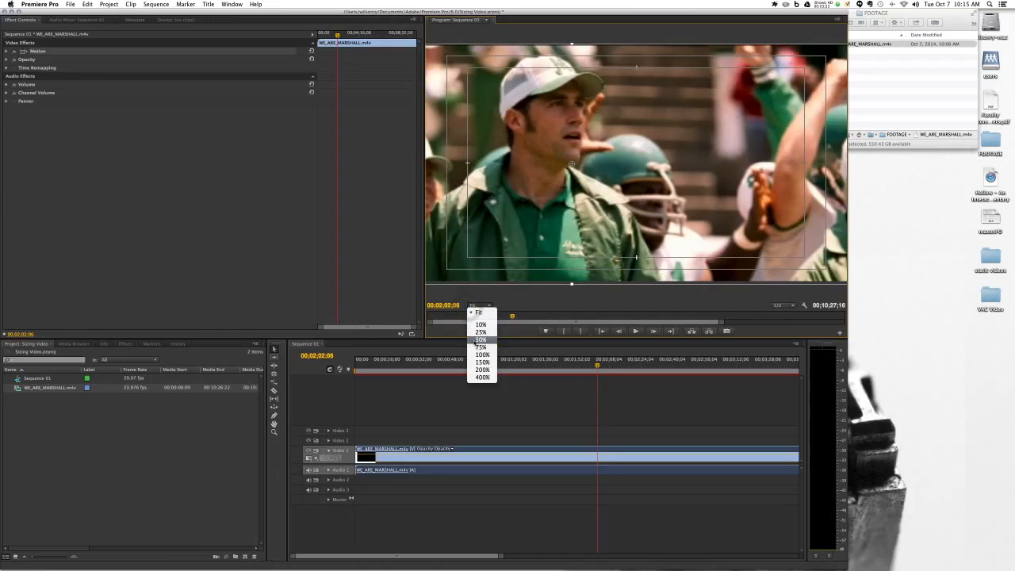
{"action": "left_click", "coordinate": [480, 346]}
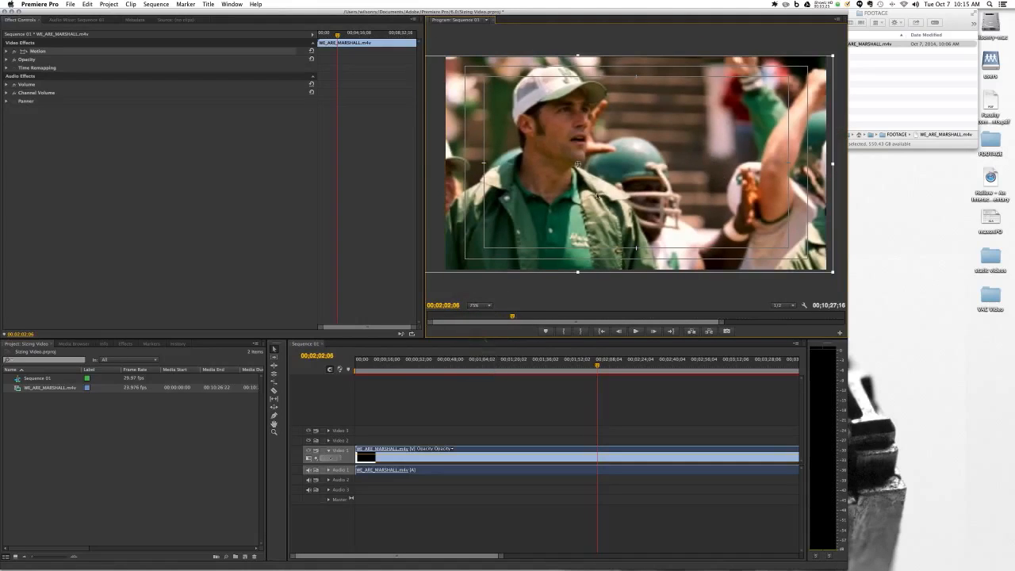
{"action": "left_click_drag", "start_coordinate": [457, 200], "coordinate": [561, 201]}
{"action": "left_click_drag", "start_coordinate": [570, 201], "coordinate": [577, 198]}
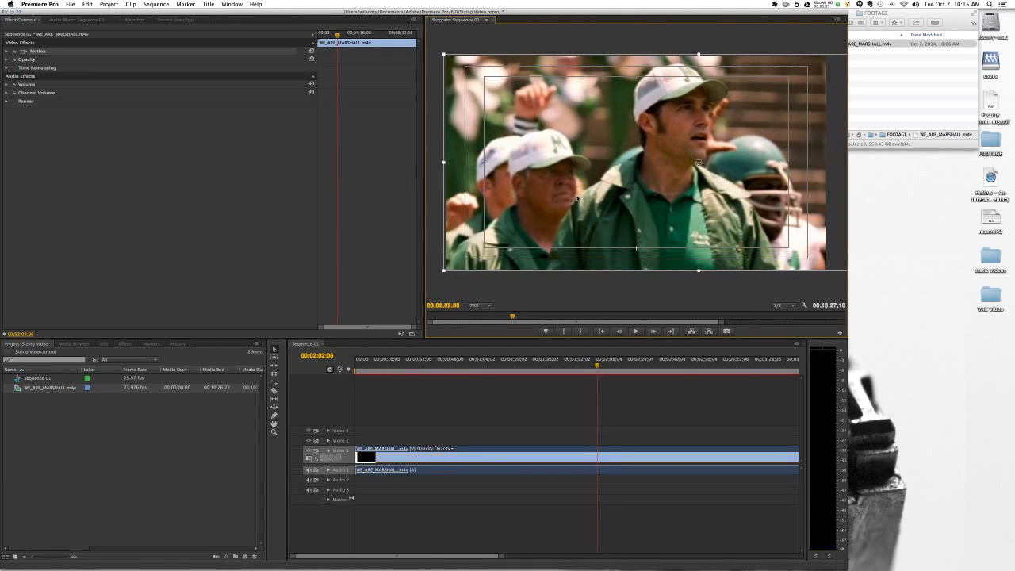
{"action": "left_click_drag", "start_coordinate": [721, 203], "coordinate": [658, 205]}
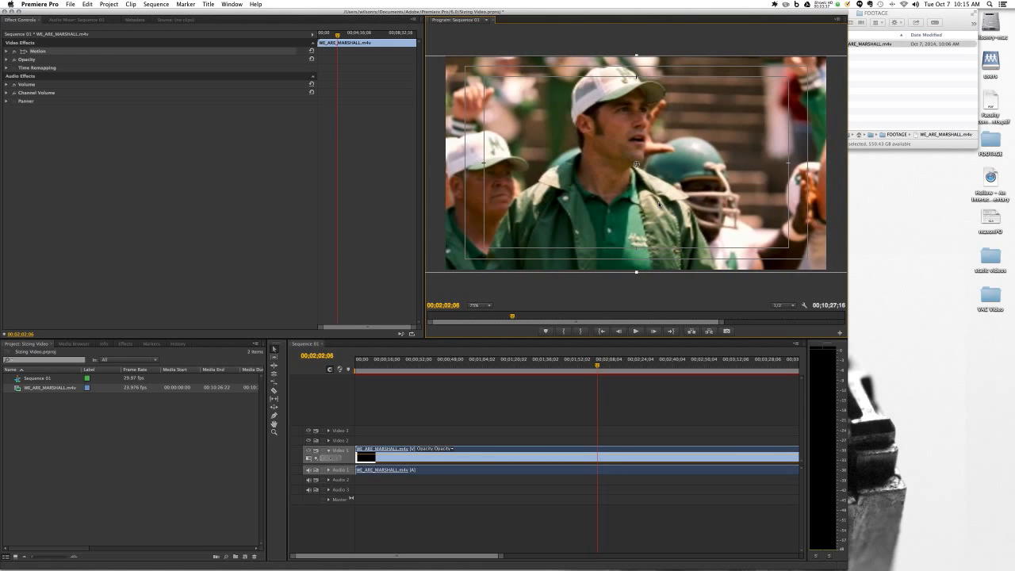
Move the playhead to 00;02;03;18 and export Sequence 01 to the FOOTAGE folder as test_render.mp4, using H.264 and the HD 720p 29.97 preset
{"action": "left_click_drag", "start_coordinate": [573, 369], "coordinate": [600, 366]}
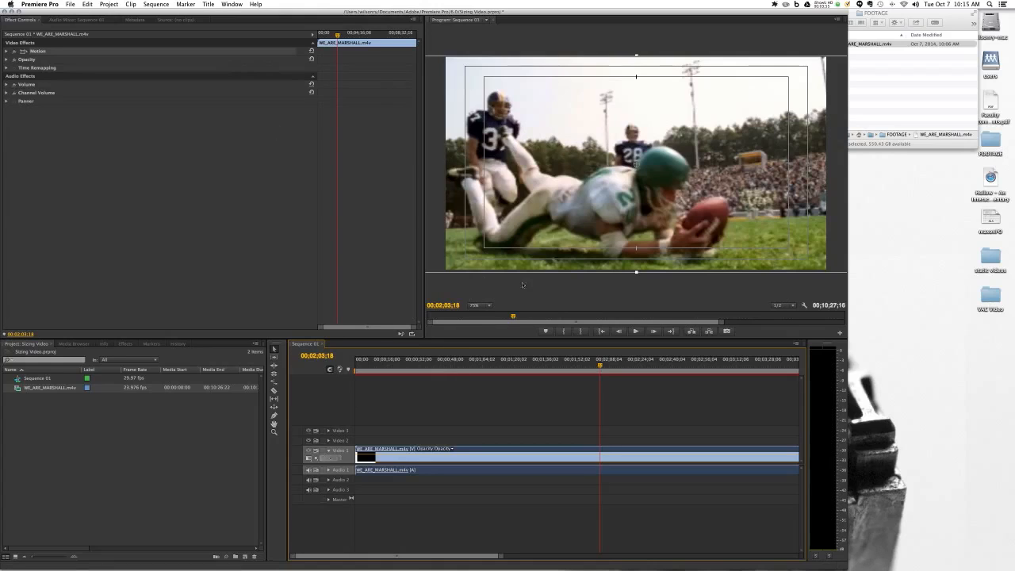
{"action": "left_click", "coordinate": [71, 5]}
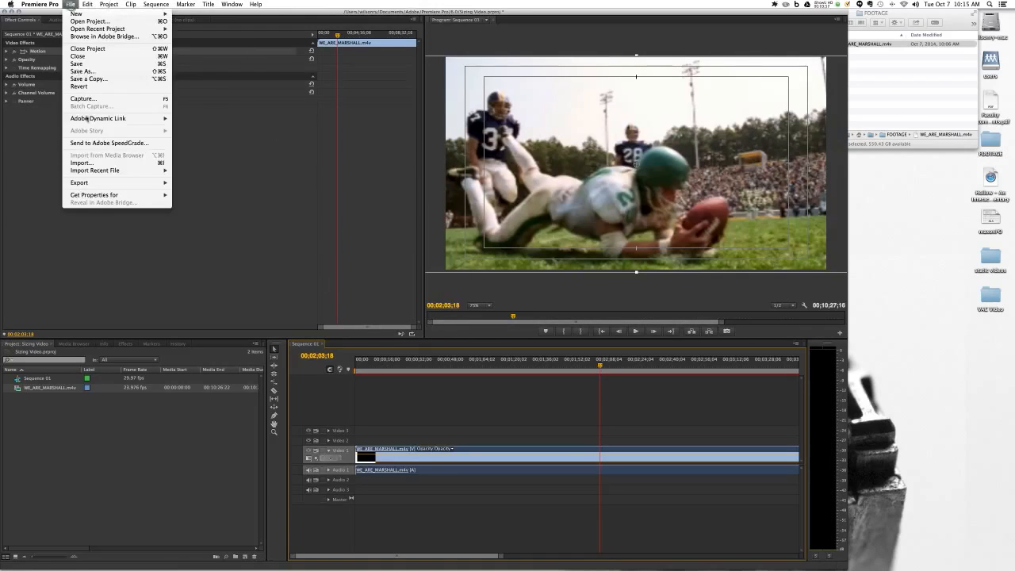
{"action": "mouse_move", "coordinate": [96, 183]}
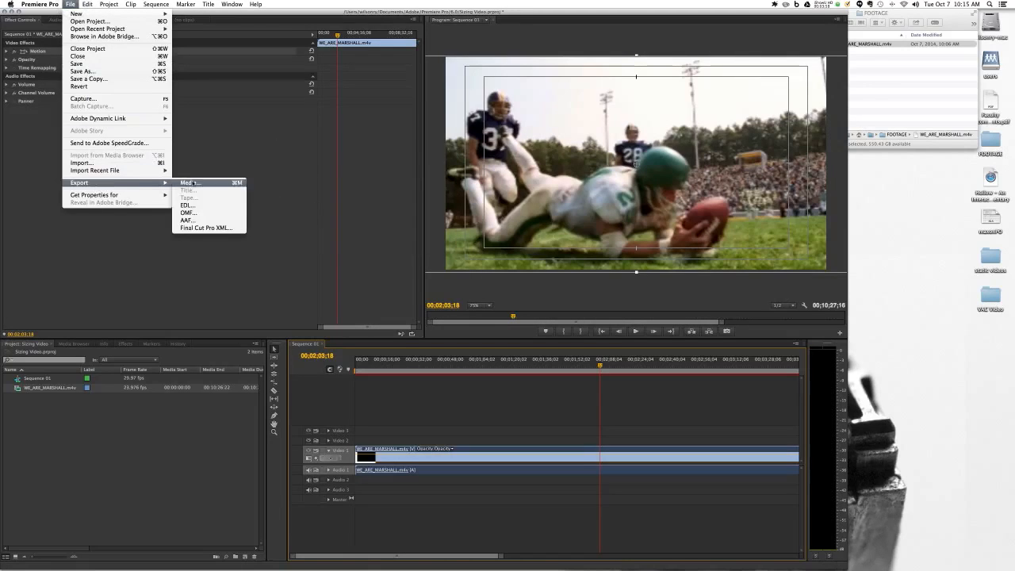
{"action": "left_click", "coordinate": [190, 182]}
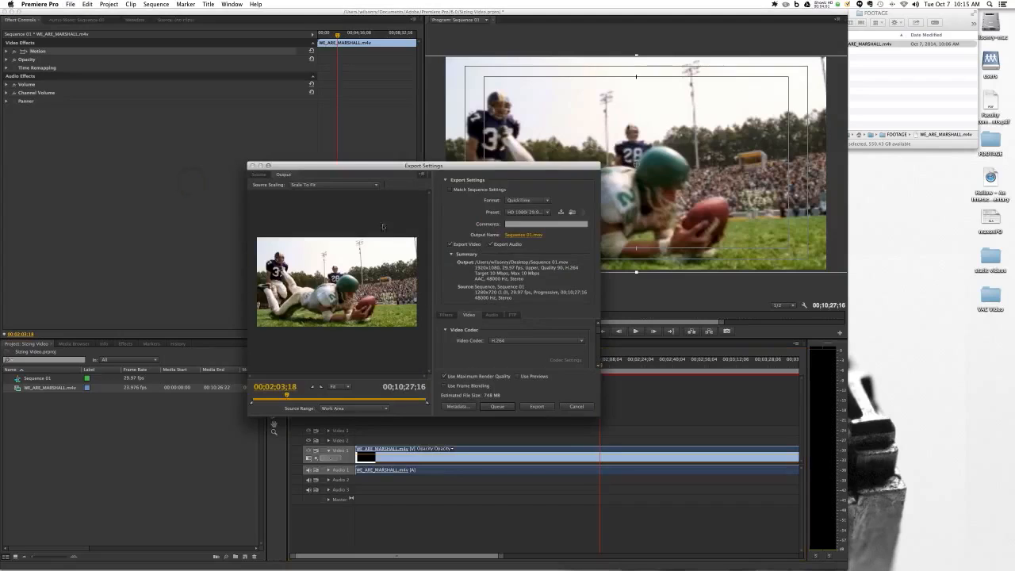
{"action": "left_click", "coordinate": [538, 197]}
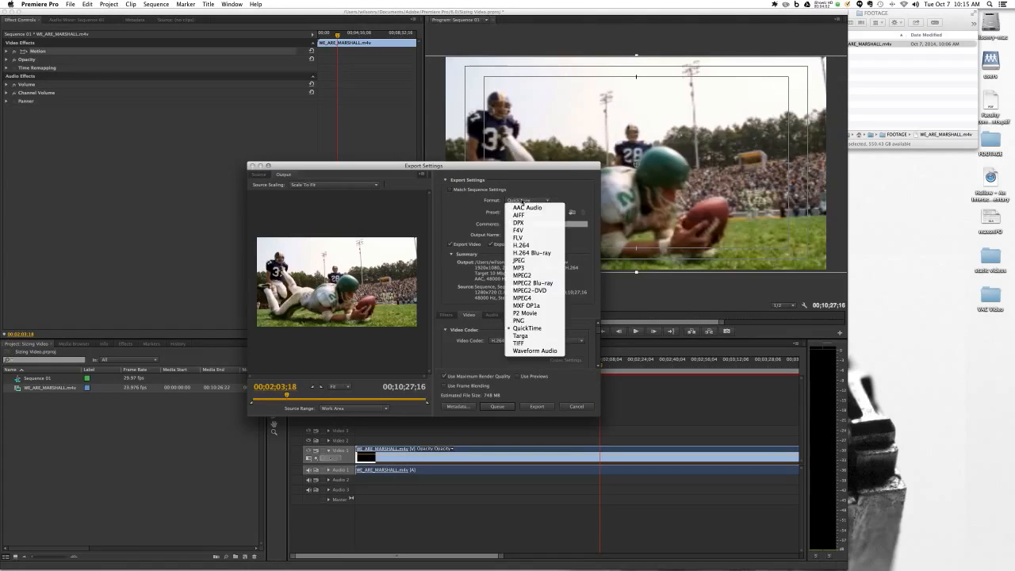
{"action": "left_click", "coordinate": [528, 247]}
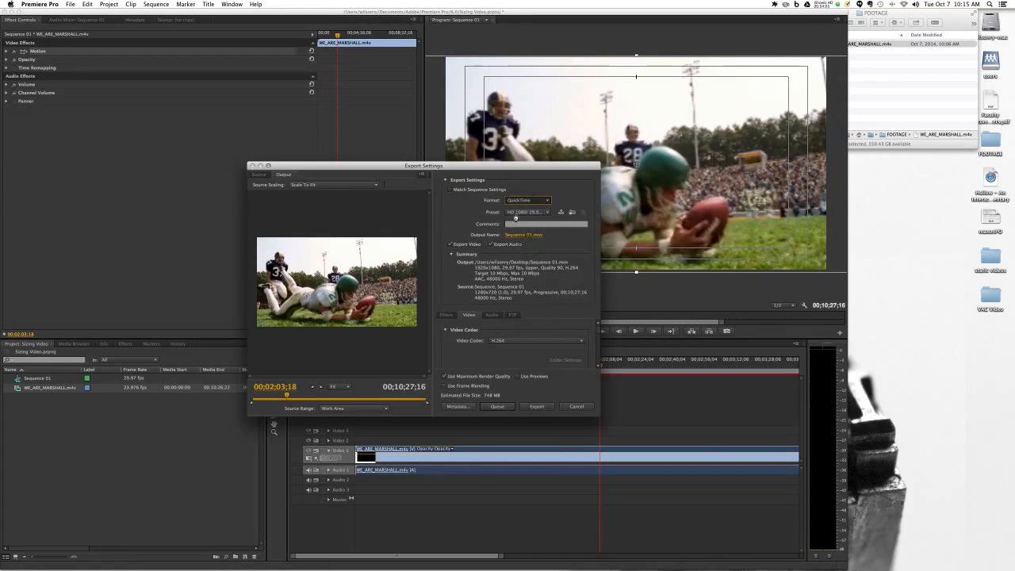
{"action": "left_click", "coordinate": [516, 213]}
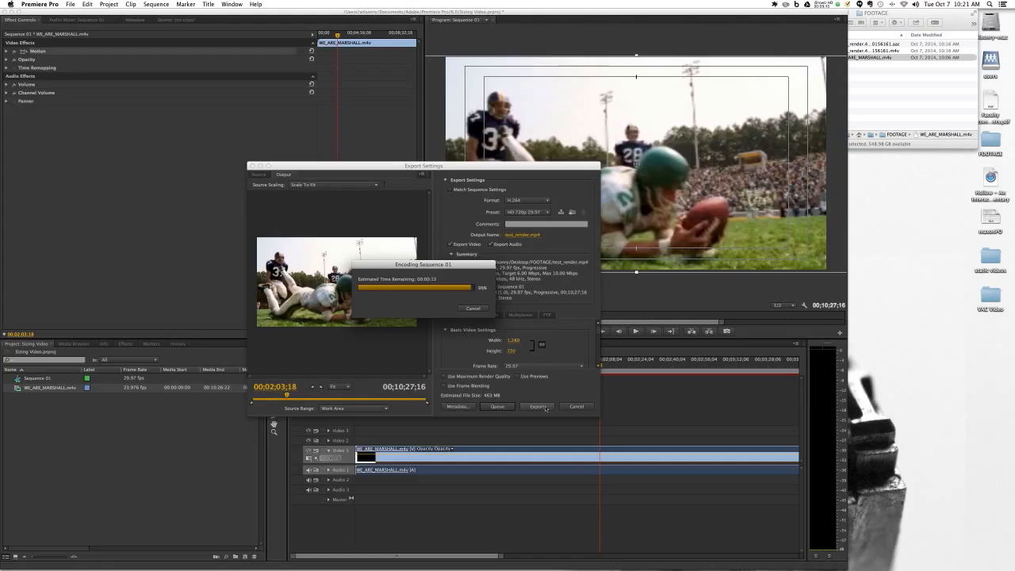
Switch to QuickTime Player to play test_render.mp4 from the FOOTAGE folder, skipping ahead to about 01:19 and viewing it full screen
{"action": "left_click", "coordinate": [860, 50]}
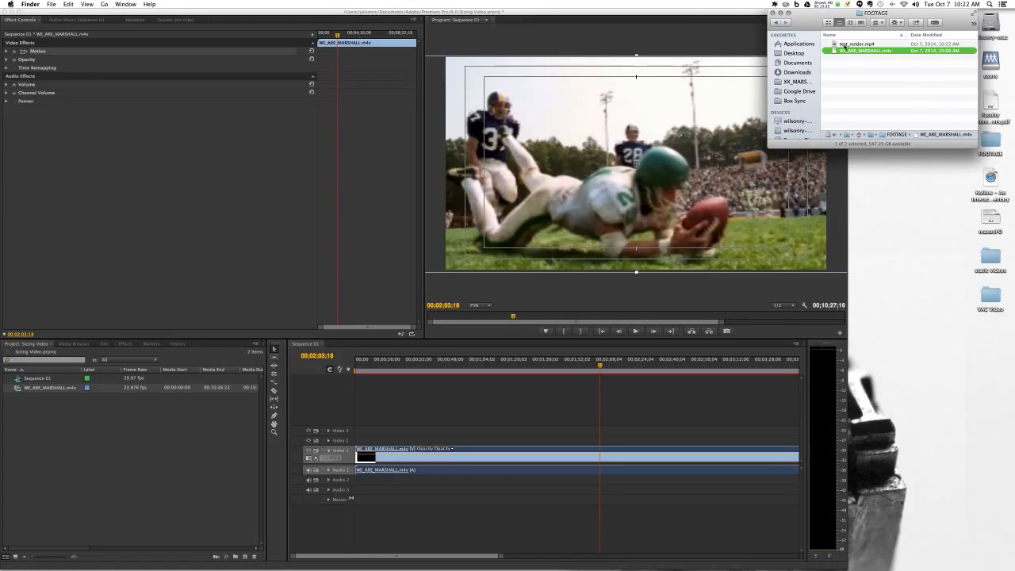
{"action": "double_click", "coordinate": [843, 45]}
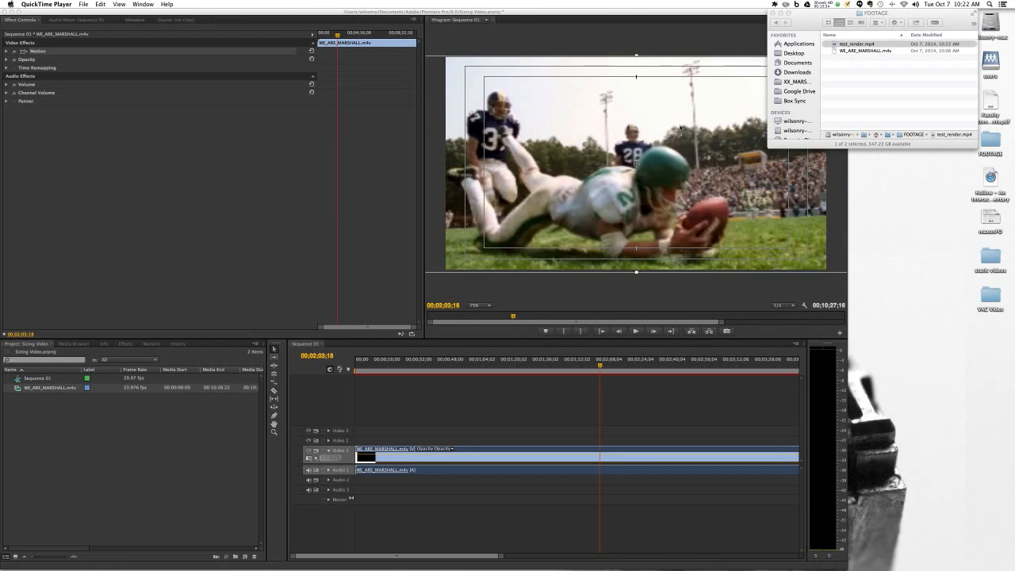
{"action": "left_click", "coordinate": [275, 272]}
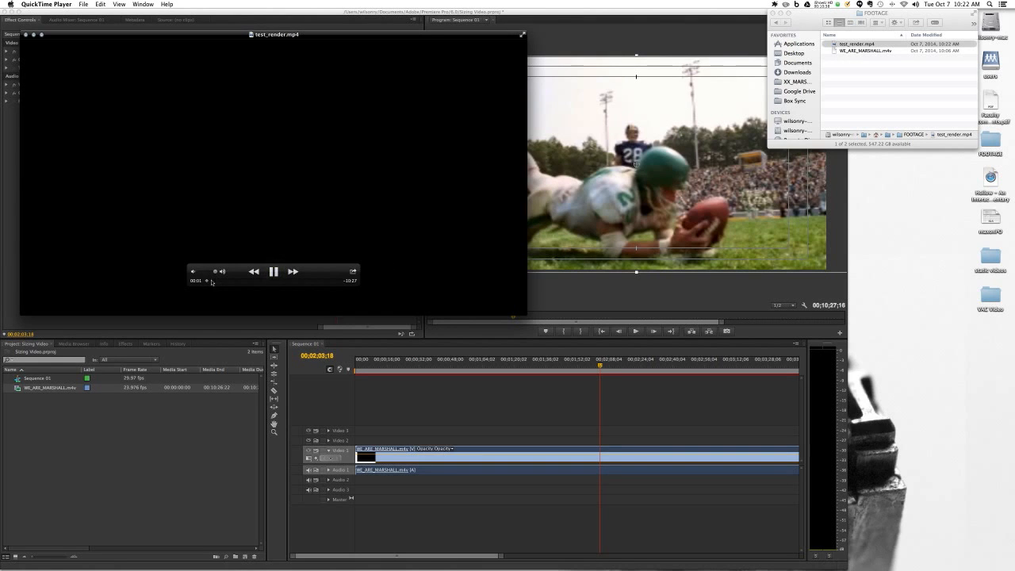
{"action": "left_click_drag", "start_coordinate": [207, 280], "coordinate": [222, 283]}
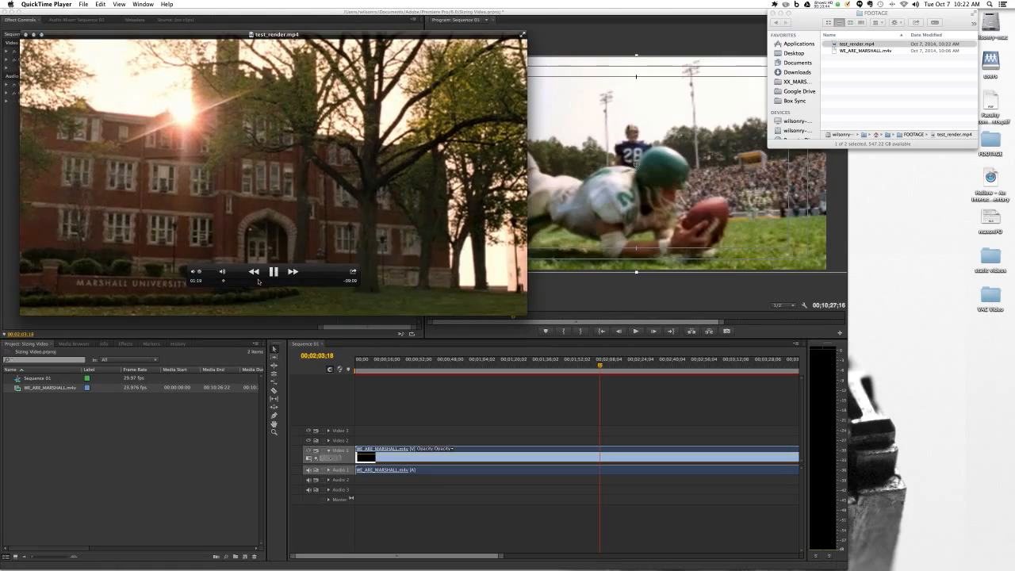
{"action": "key", "text": "super+f"}
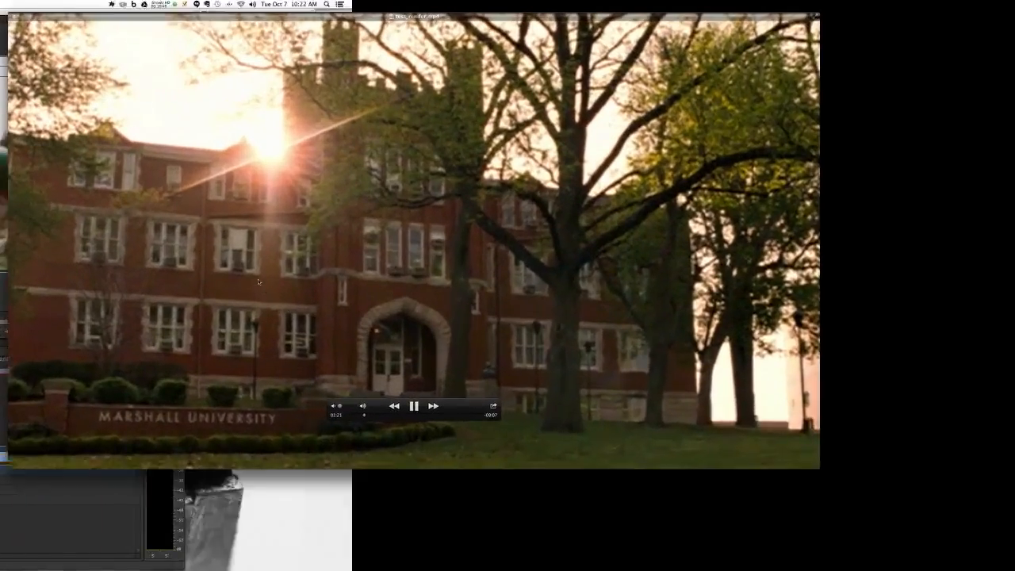